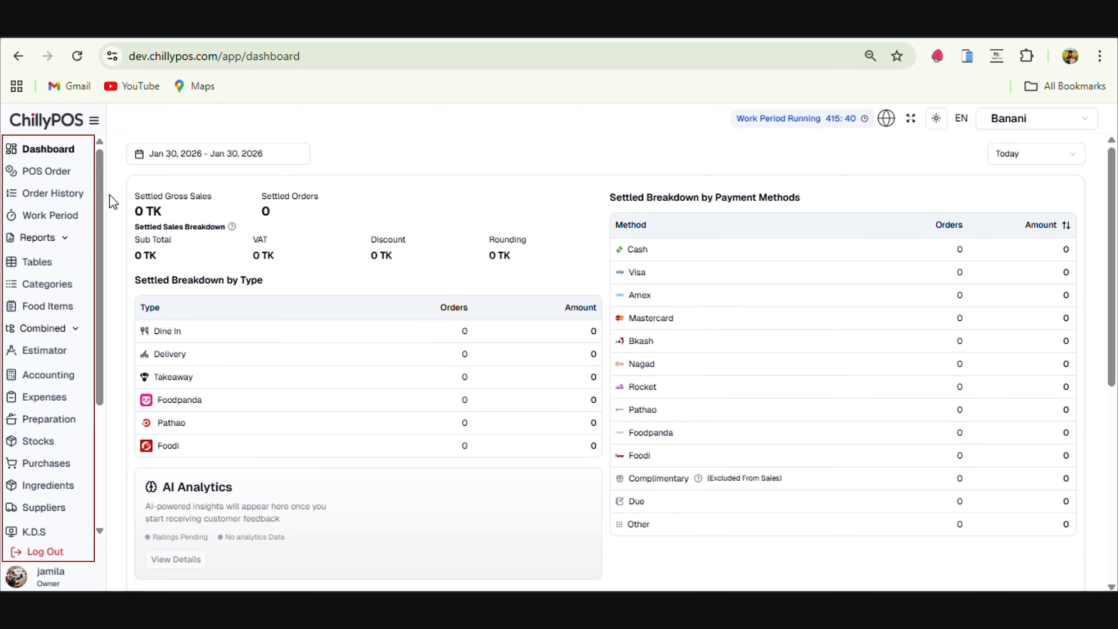
Step: Open the Settings page and view the company logo's image picker, cancelling it without choosing a file
drag(101, 206, 99, 358)
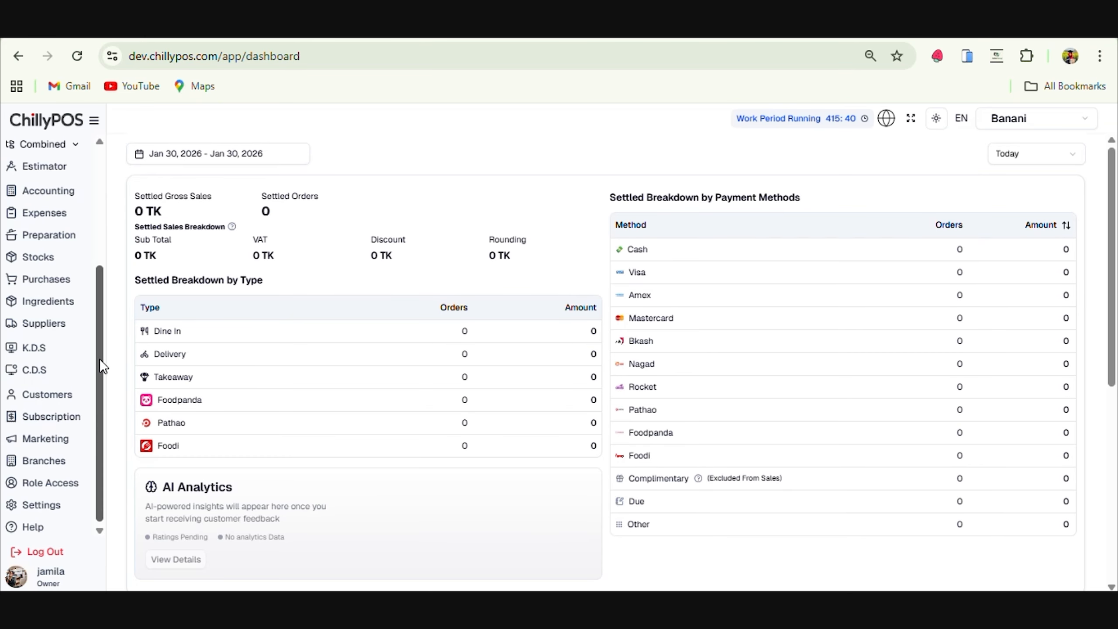
click(44, 508)
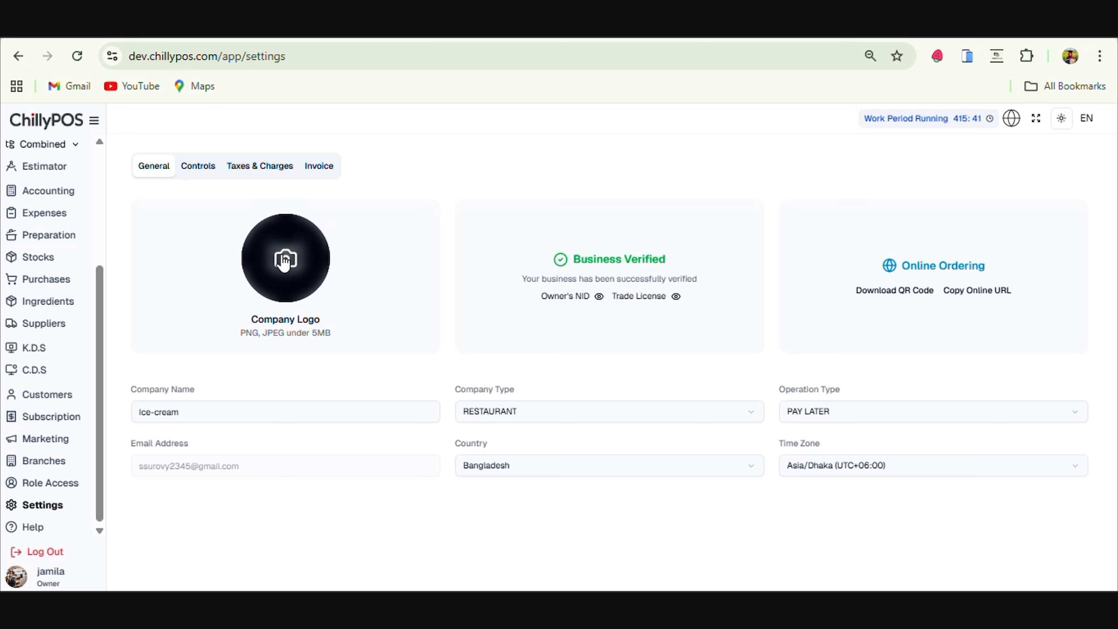
click(303, 273)
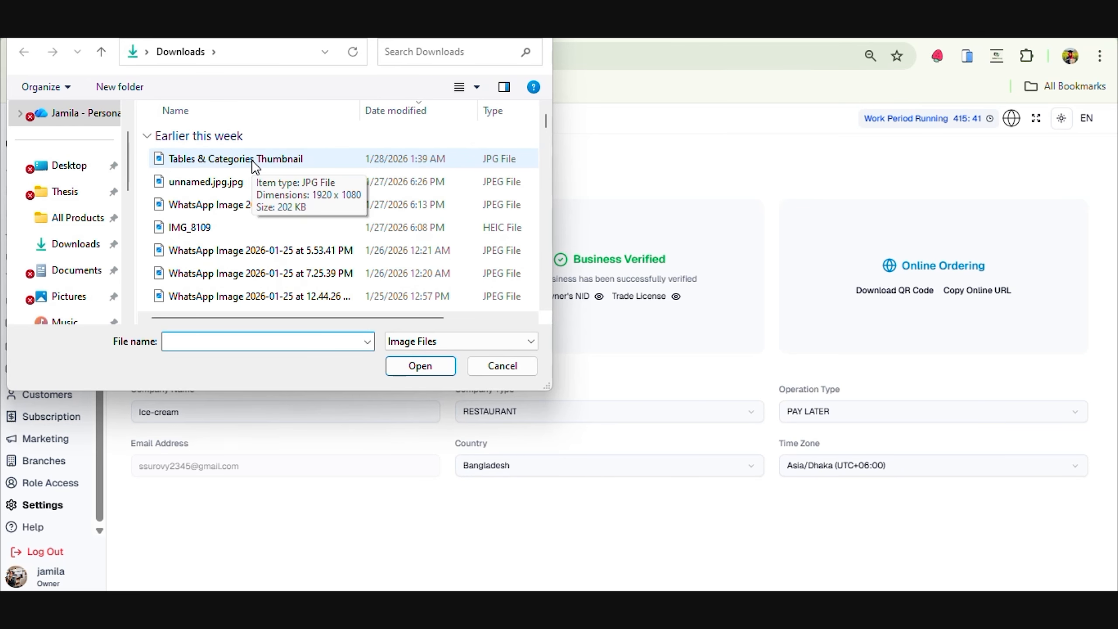
click(512, 371)
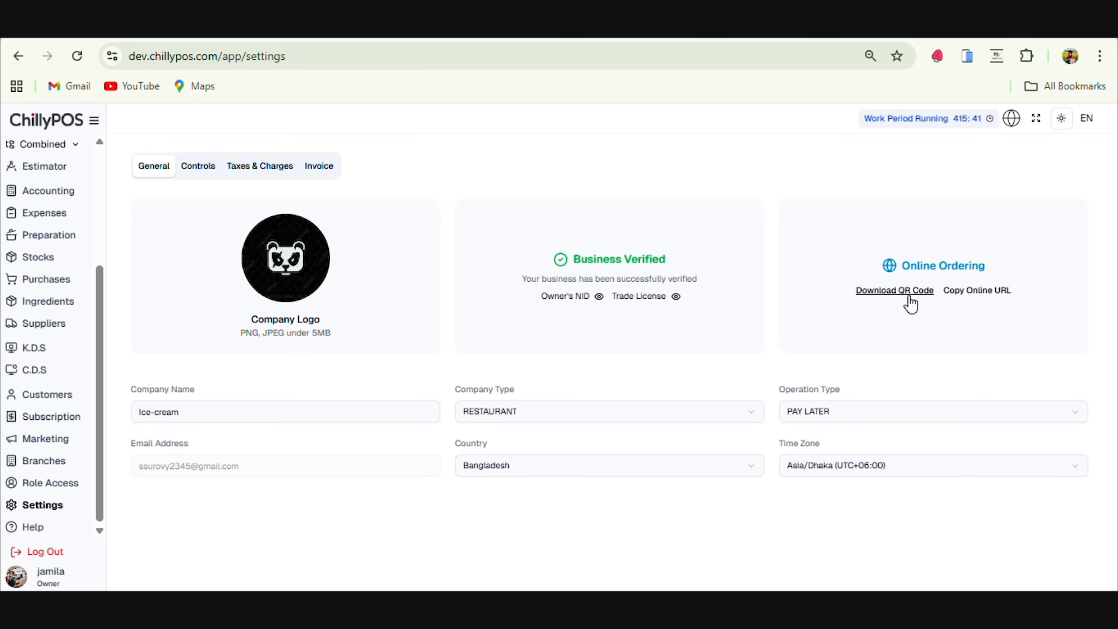
Step: Review the company name and company type options, and set the operation type to PAY FIRST
click(333, 412)
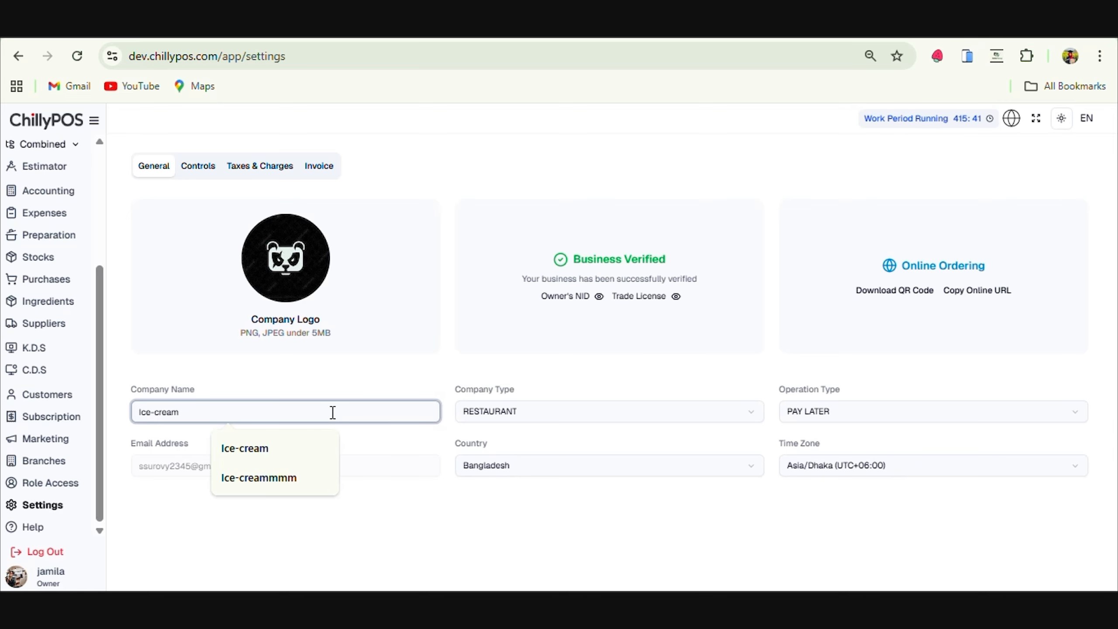
click(589, 418)
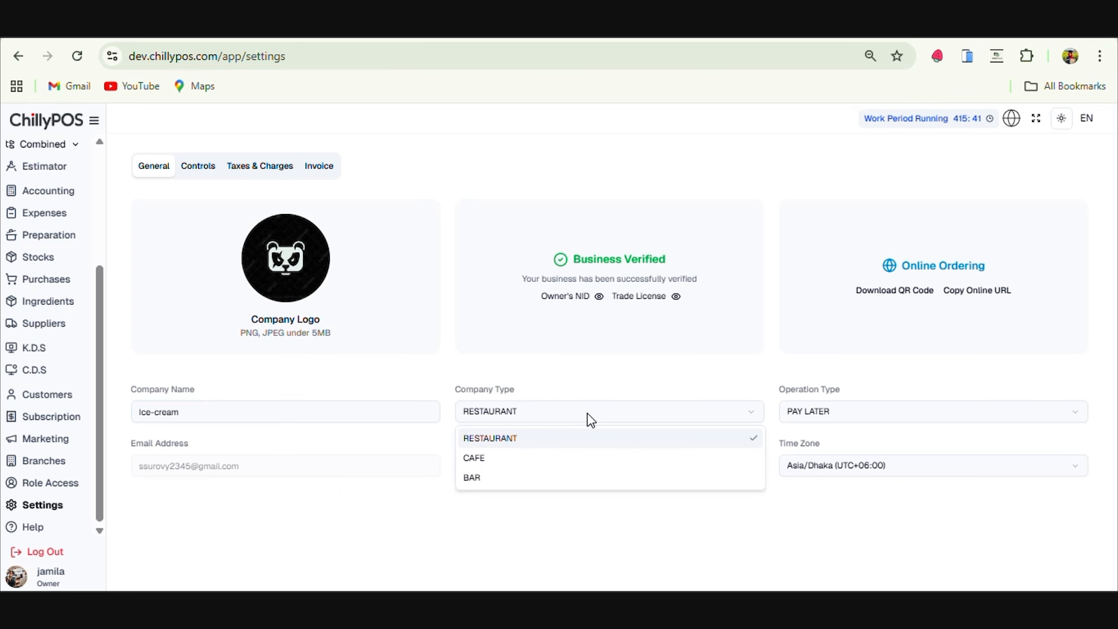
click(893, 427)
click(880, 412)
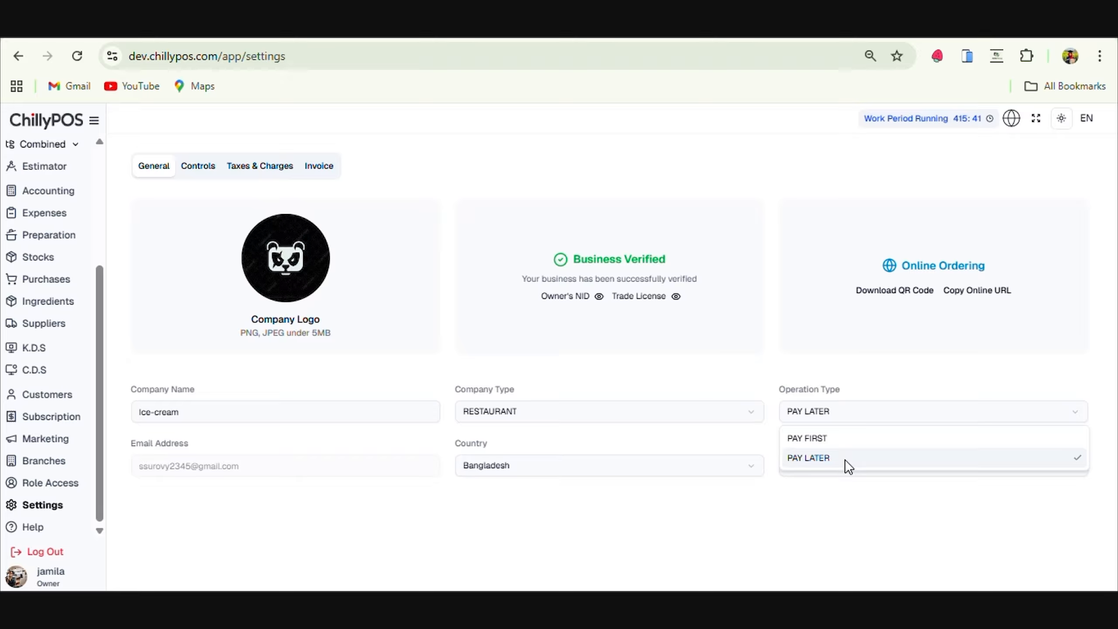
click(845, 443)
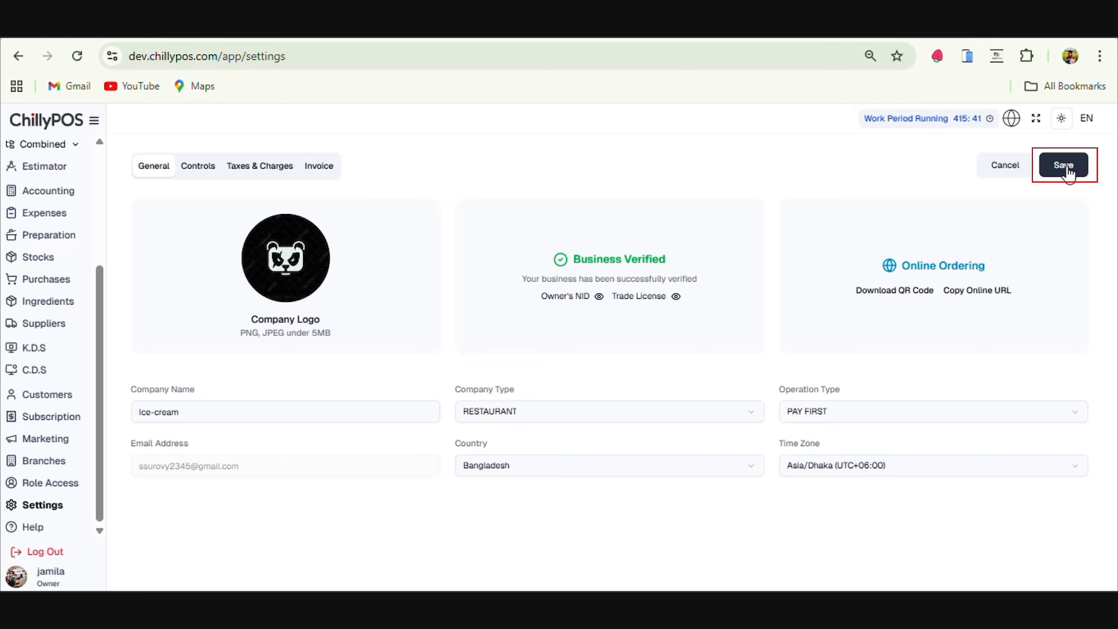
Step: Review the available company types and countries in the general settings without choosing another option
click(635, 406)
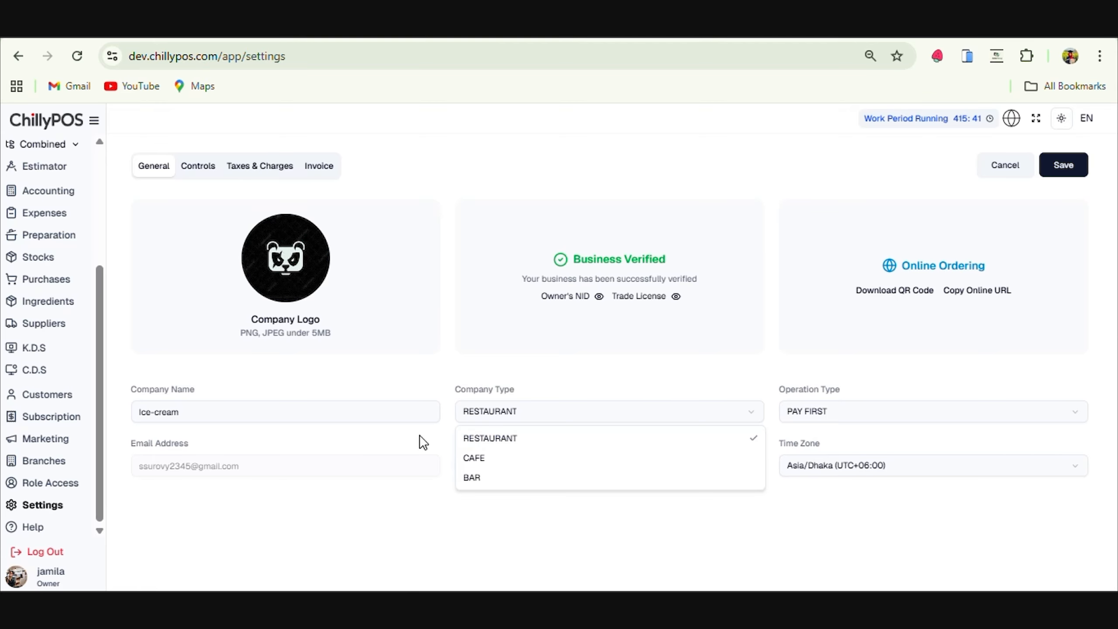
click(310, 450)
mouse_move(293, 474)
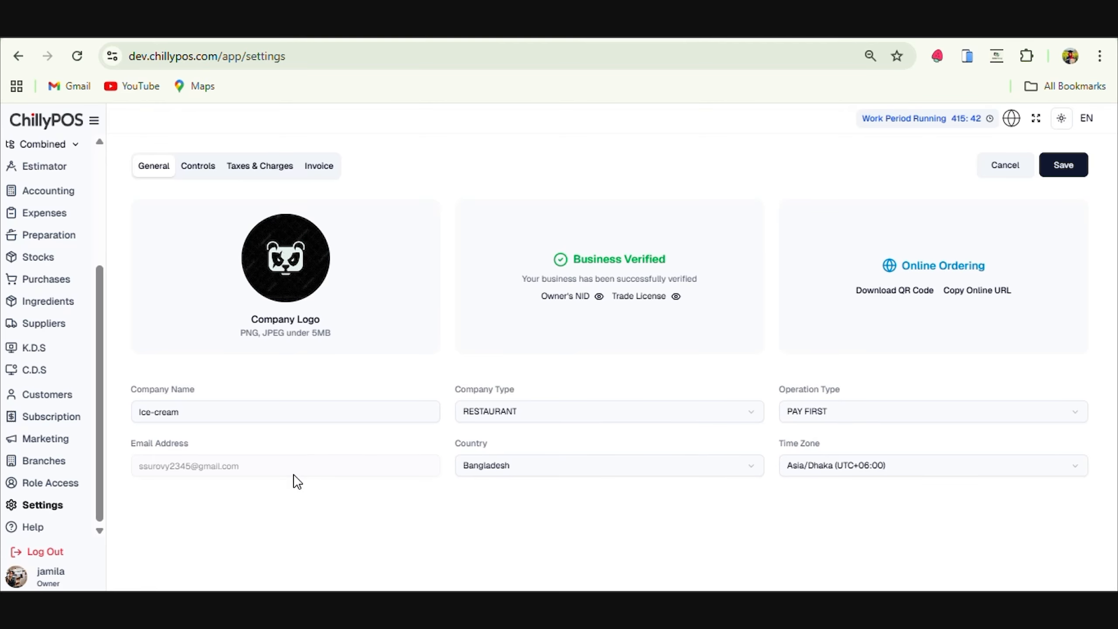
click(511, 466)
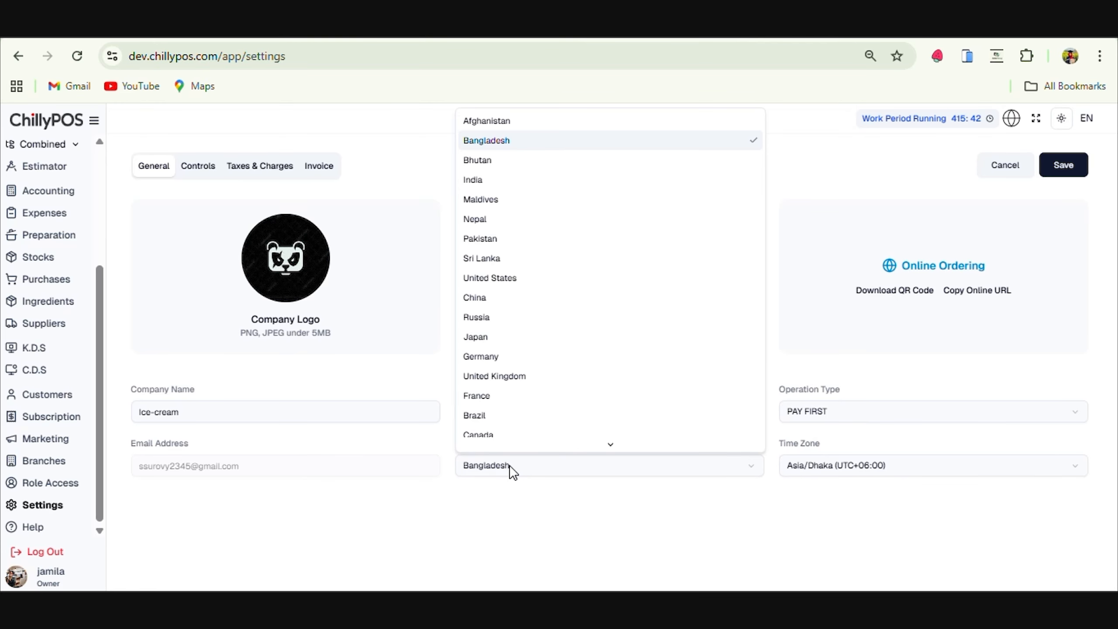
click(864, 488)
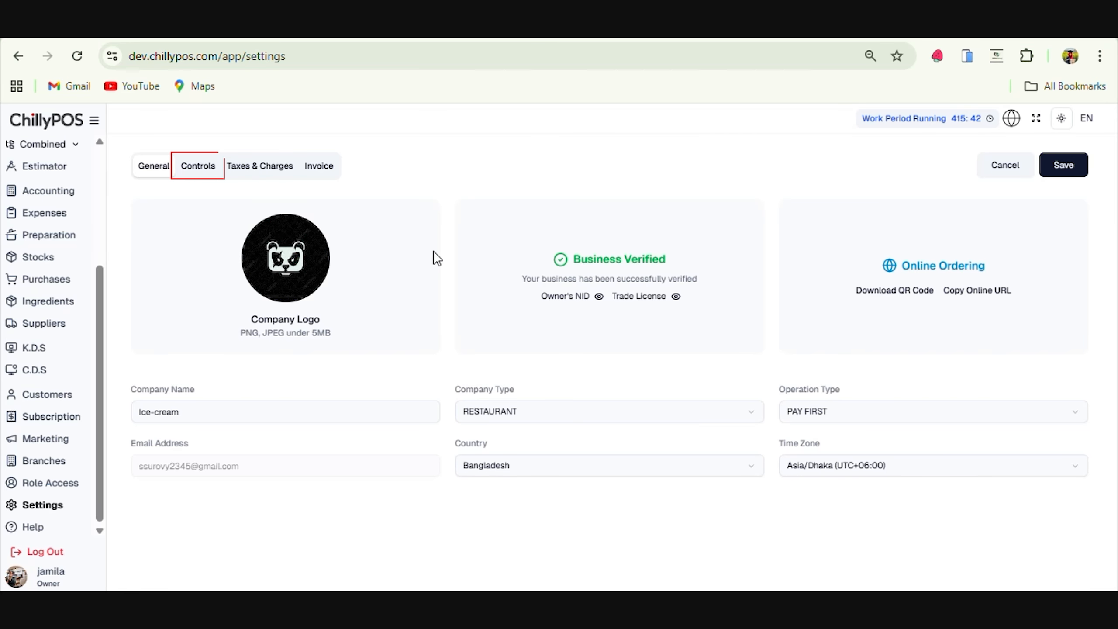
Step: Open the Controls settings and try the Deduct stock by Recipe, Print KOT, Work Period and Void by OTP switches, restoring each one
click(199, 173)
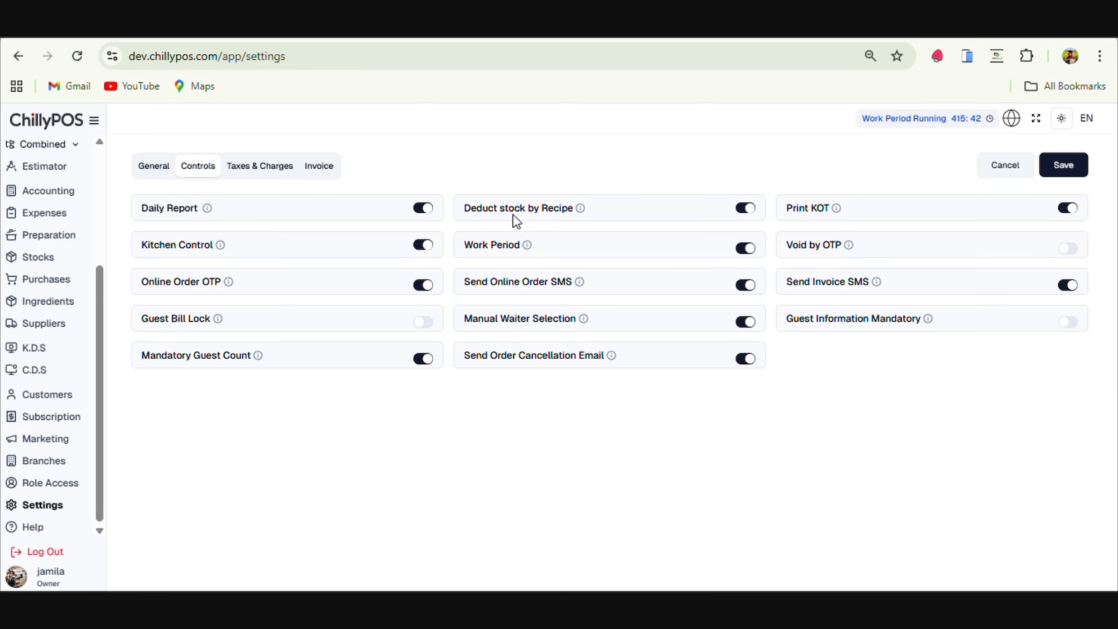
click(747, 209)
click(748, 209)
click(1070, 210)
click(1070, 209)
click(748, 248)
click(748, 249)
click(1074, 253)
click(1075, 252)
Step: Enable Guest Bill Lock and Guest Information Mandatory, and read the descriptions of Mandatory Guest Count and Send Order Cancellation Email
mouse_move(877, 284)
click(420, 326)
click(1065, 324)
mouse_move(259, 357)
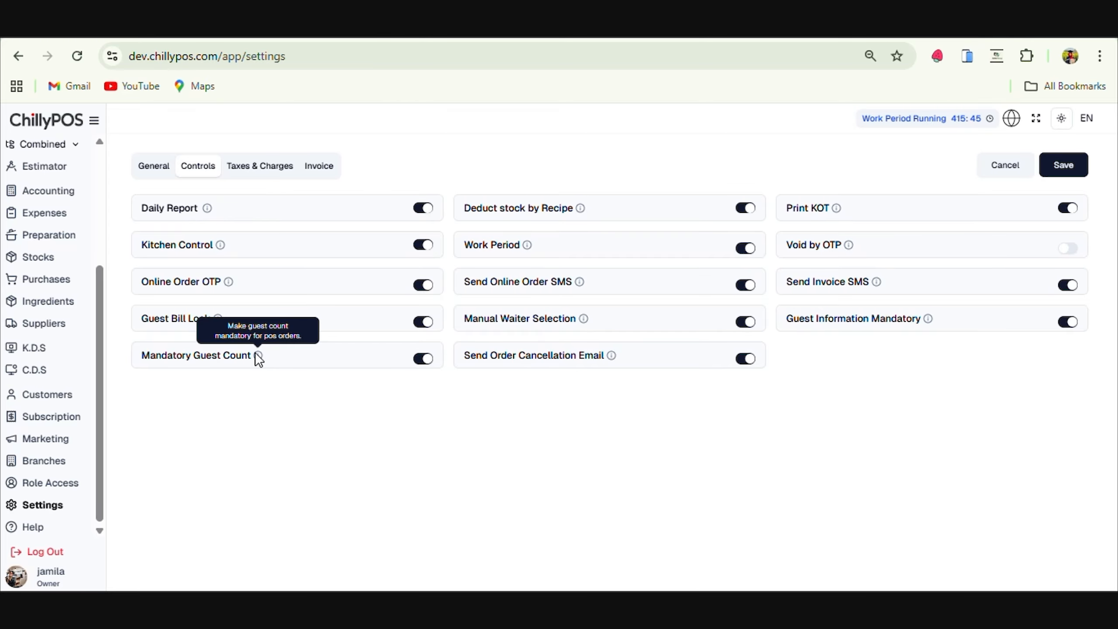
mouse_move(612, 360)
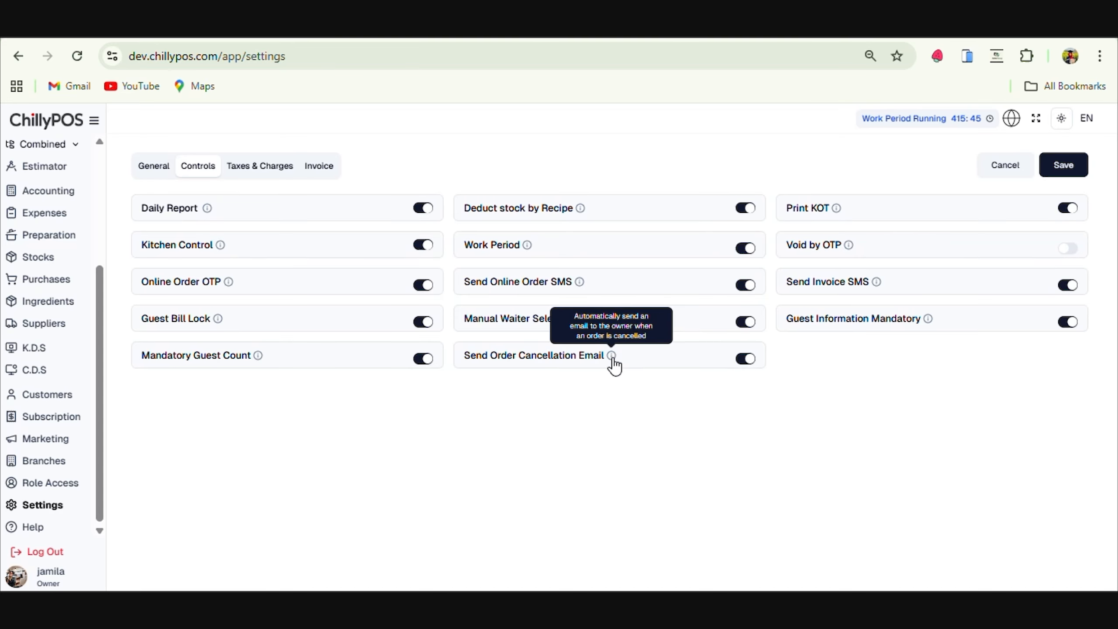
Step: Open the Taxes & Charges settings and turn the VAT and SC charges off and back on
click(263, 178)
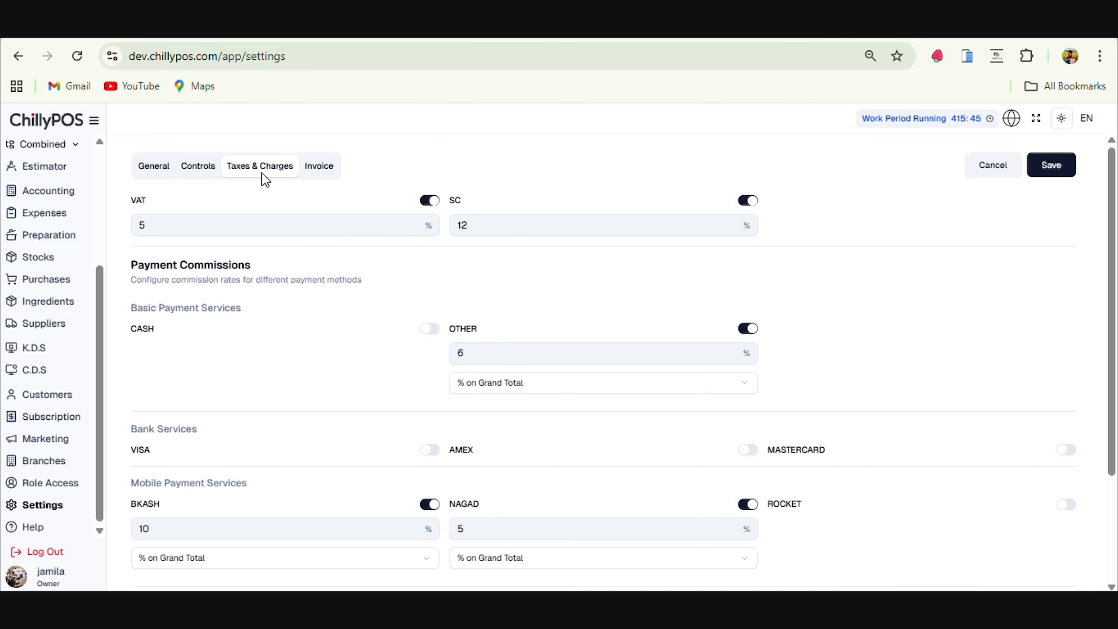
click(431, 202)
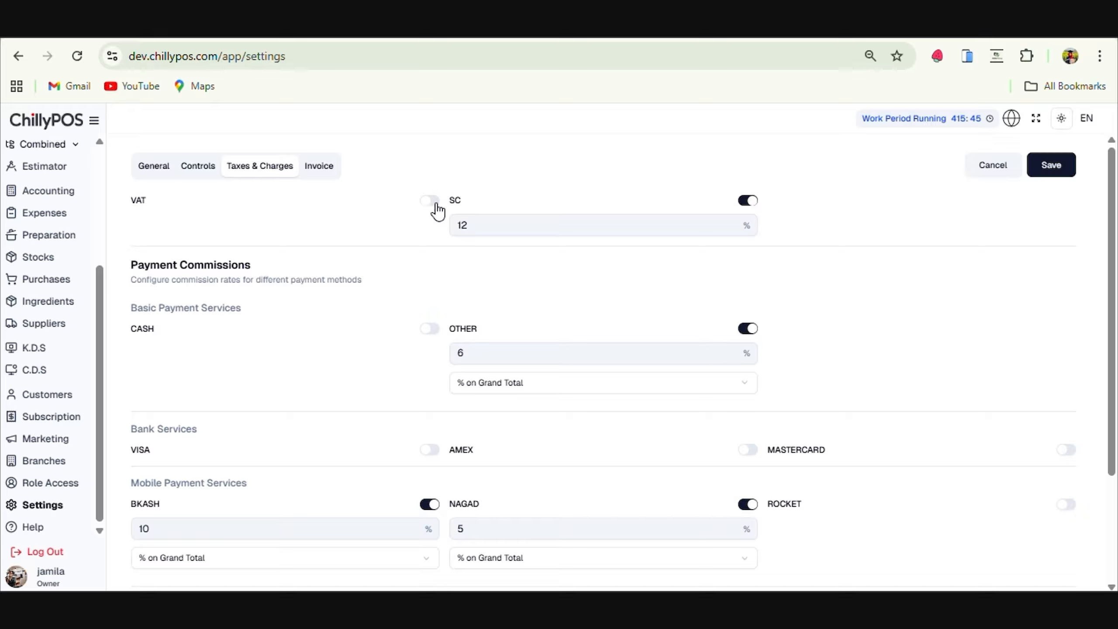
click(430, 202)
click(170, 223)
drag(169, 224, 134, 225)
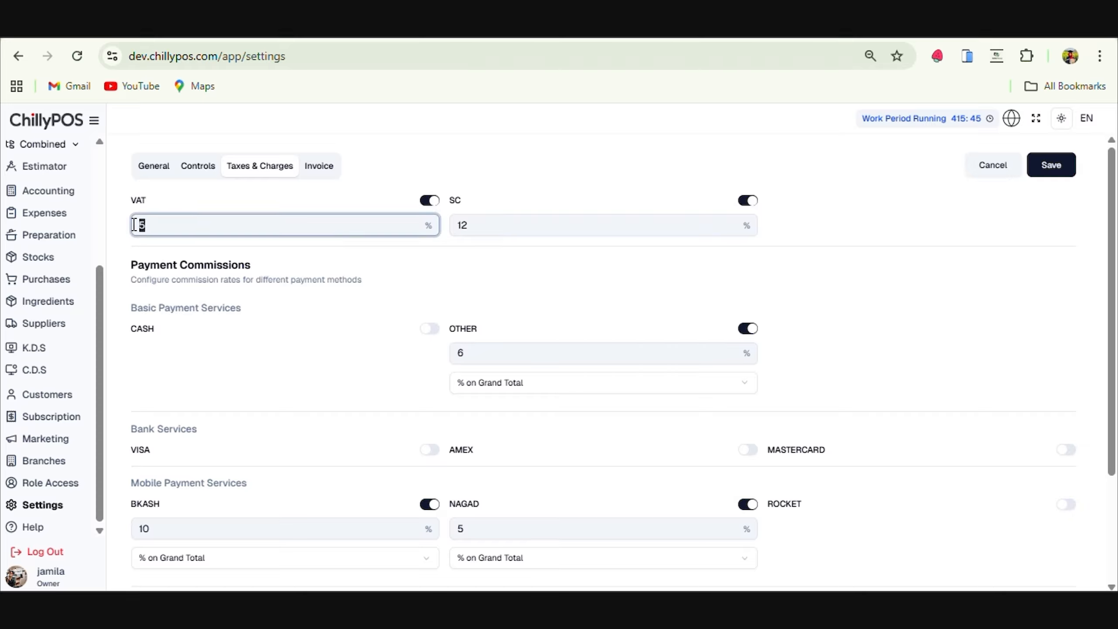
click(507, 222)
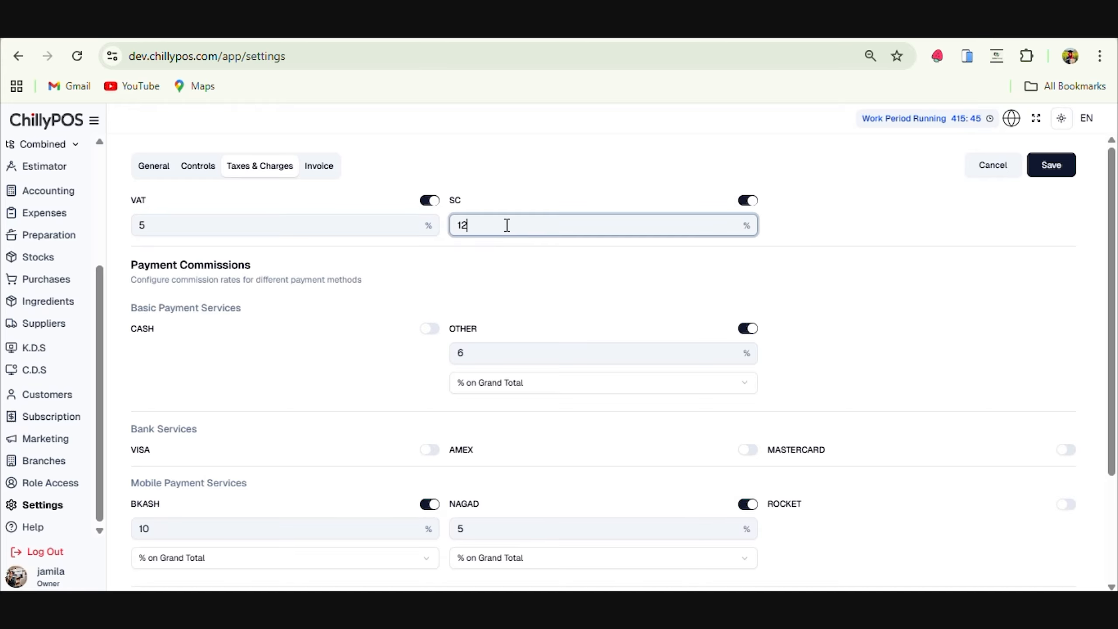
click(750, 207)
click(754, 204)
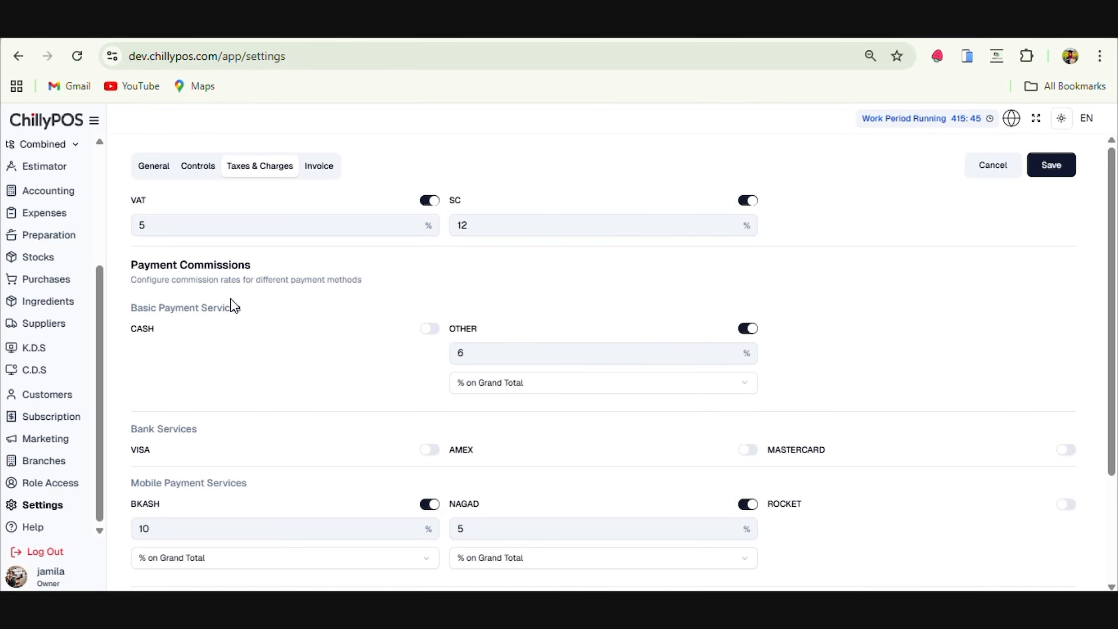
Step: Enable the CASH payment commission, leaving its percentage at 0 on the grand total
click(433, 329)
click(145, 352)
double_click(141, 353)
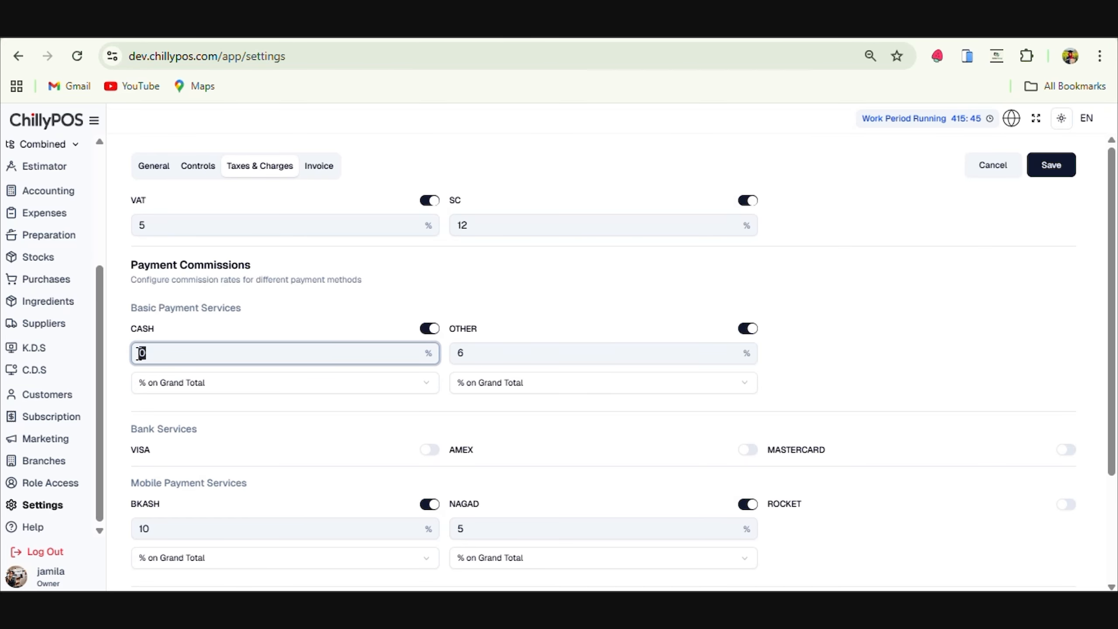
click(201, 348)
click(255, 460)
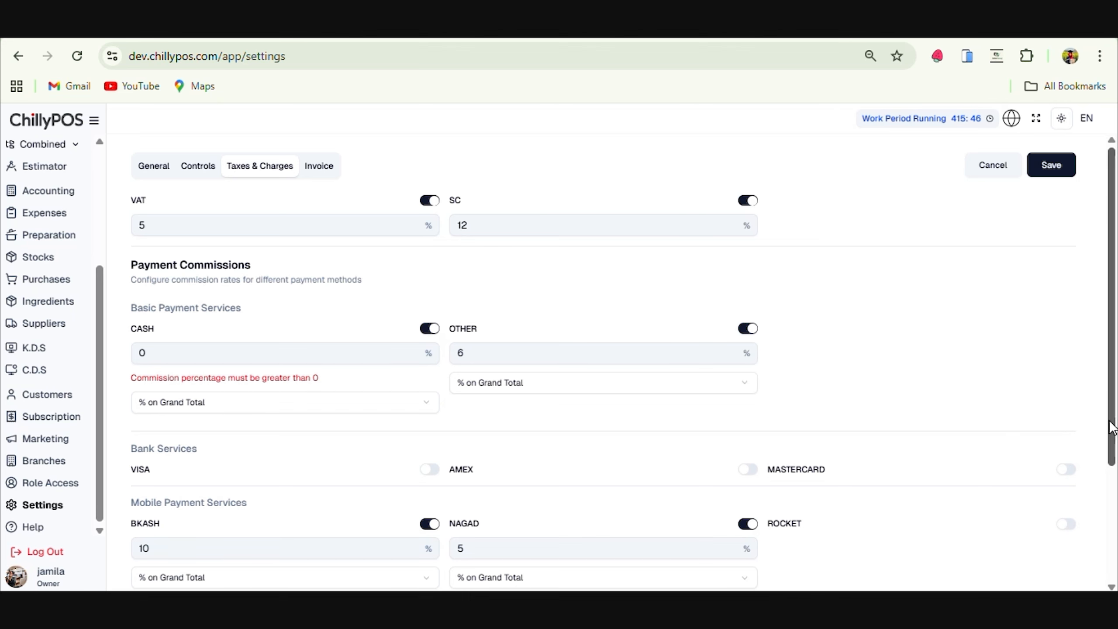
Step: Check the commission rates for BKASH mobile payments and PATHAO deliveries
scroll(1108, 424, down, 3)
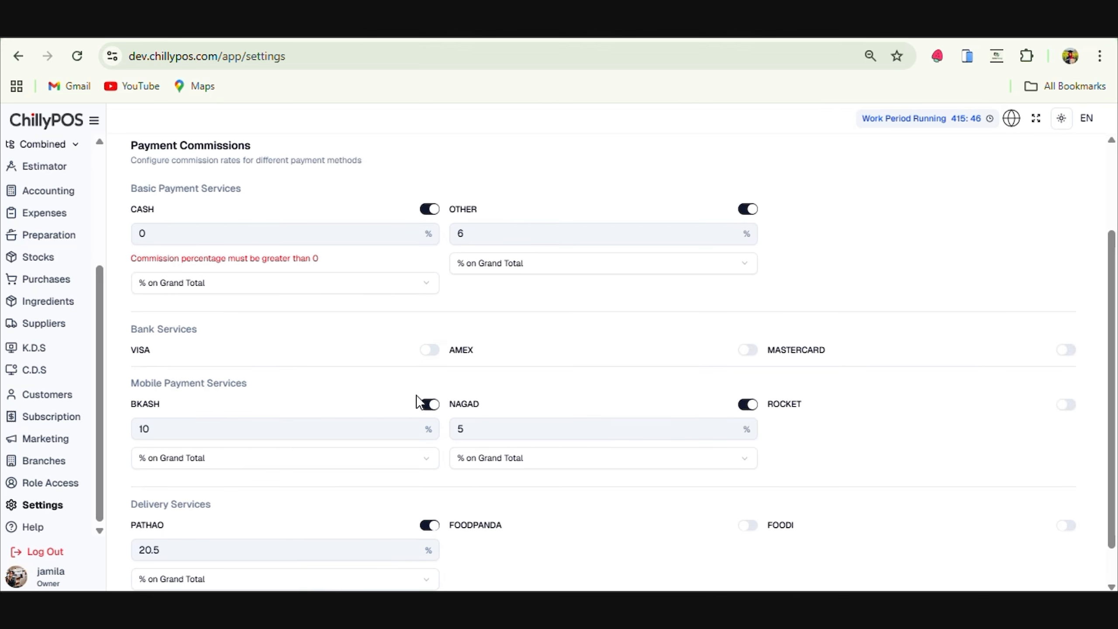
click(154, 427)
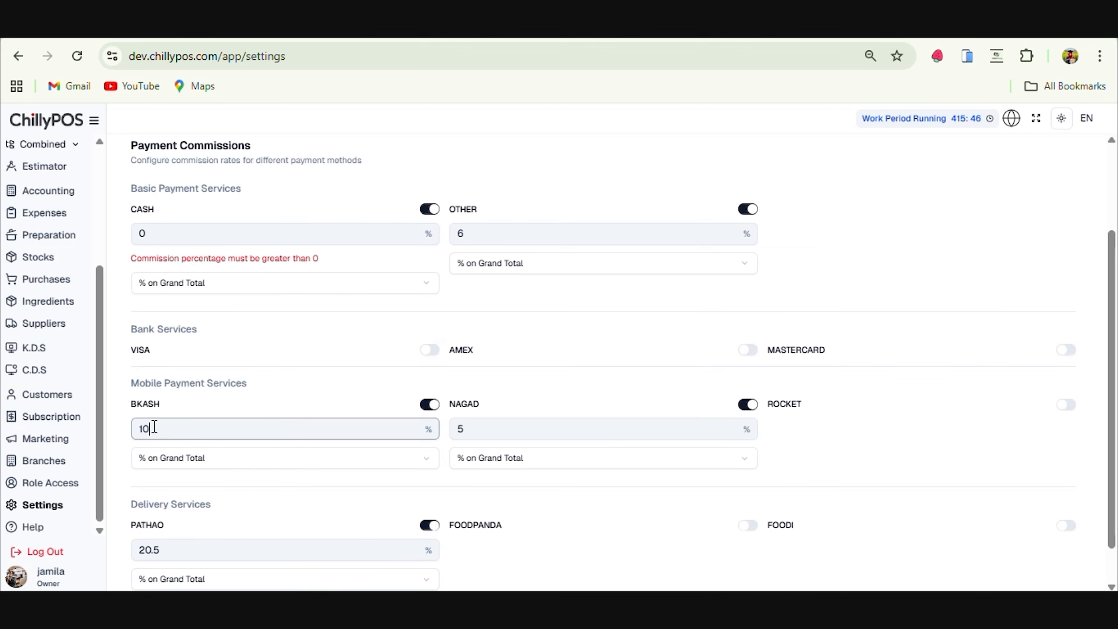
drag(154, 427, 137, 426)
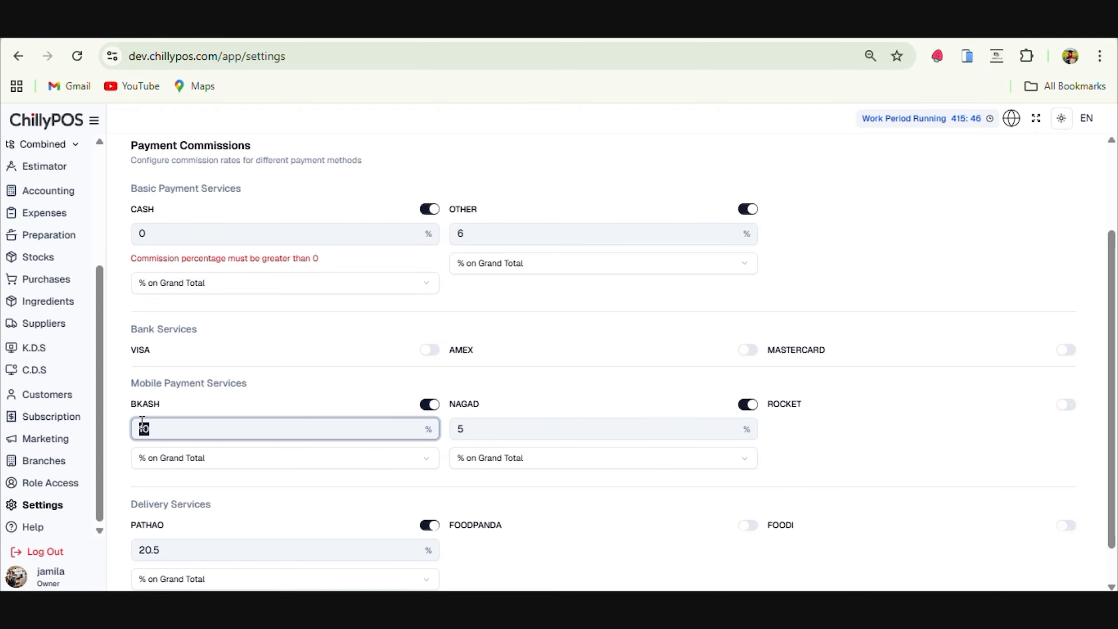
click(600, 409)
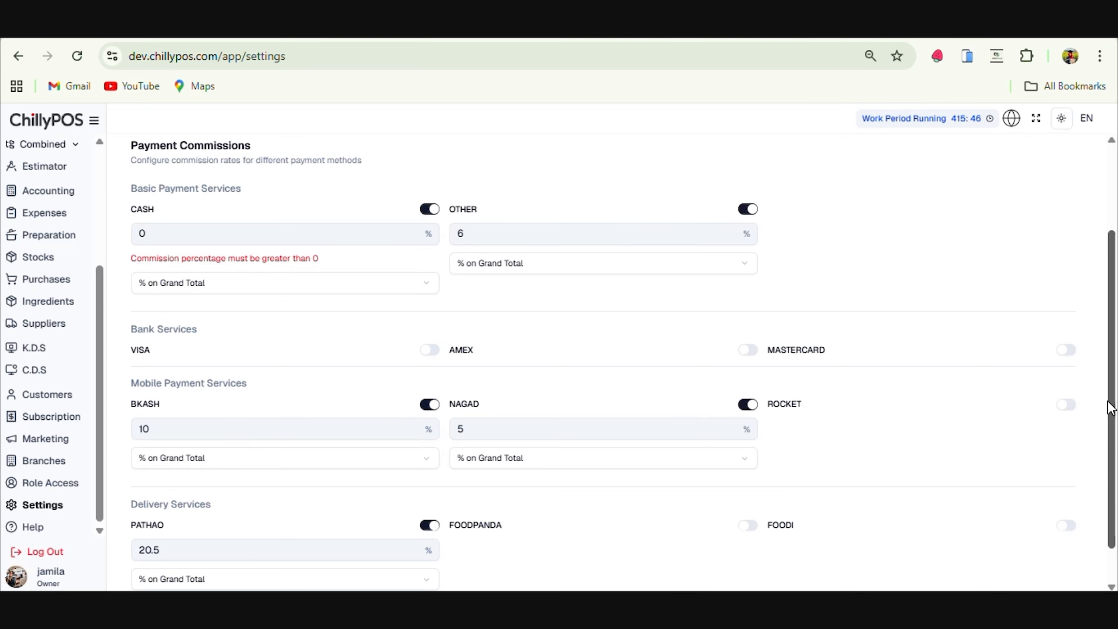
drag(1109, 402, 1108, 486)
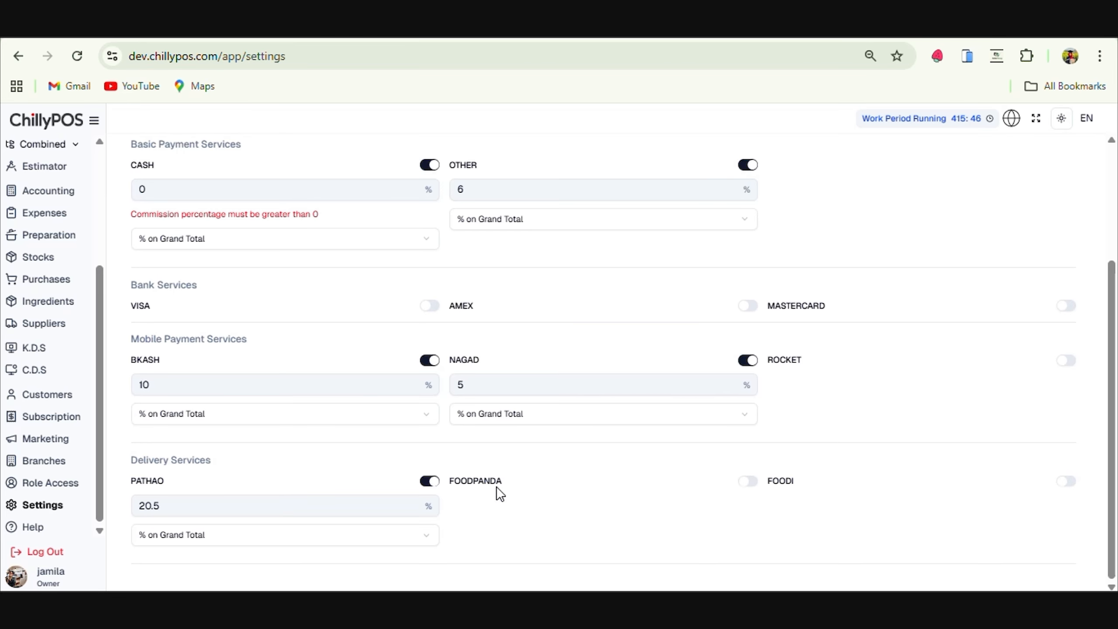
click(376, 506)
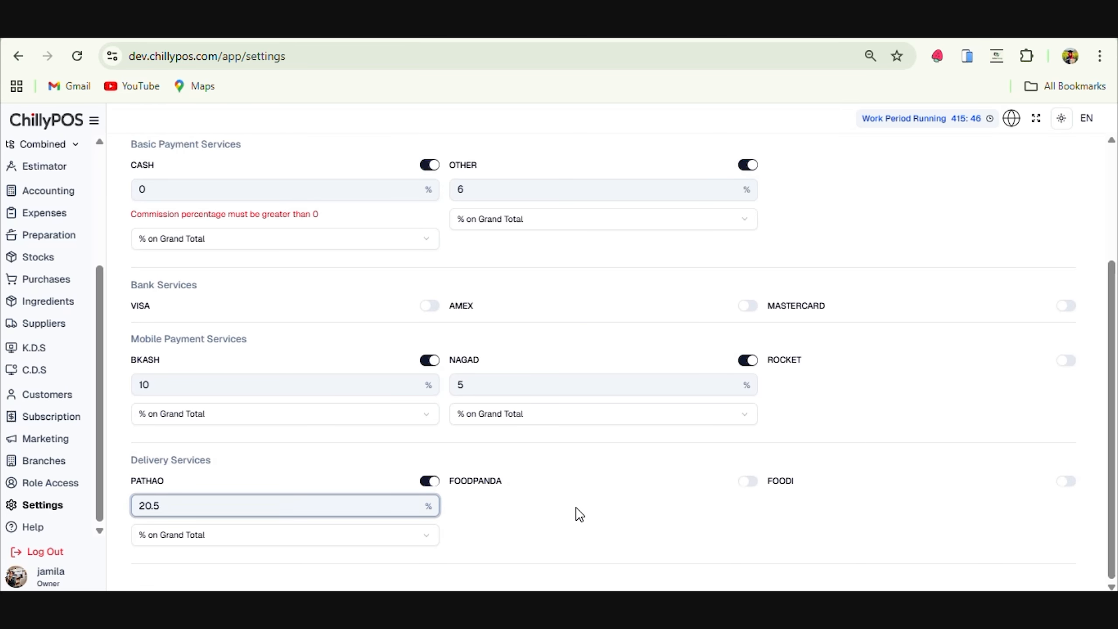
click(581, 513)
Step: Enable the FOODPANDA delivery commission and set its rate to 20%
click(747, 481)
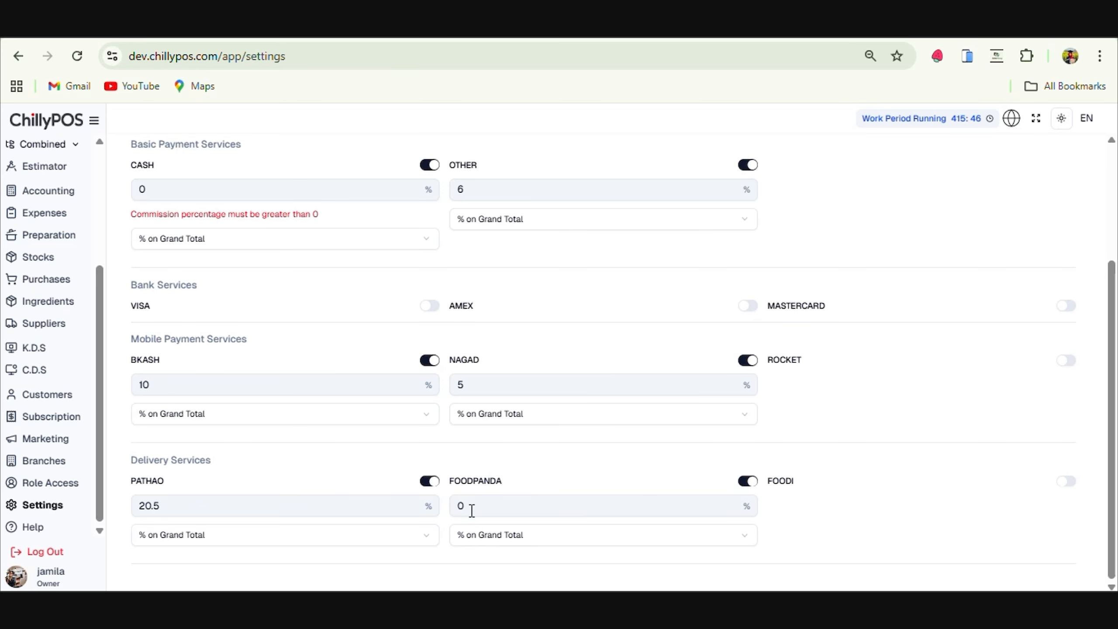
click(459, 507)
text(2)
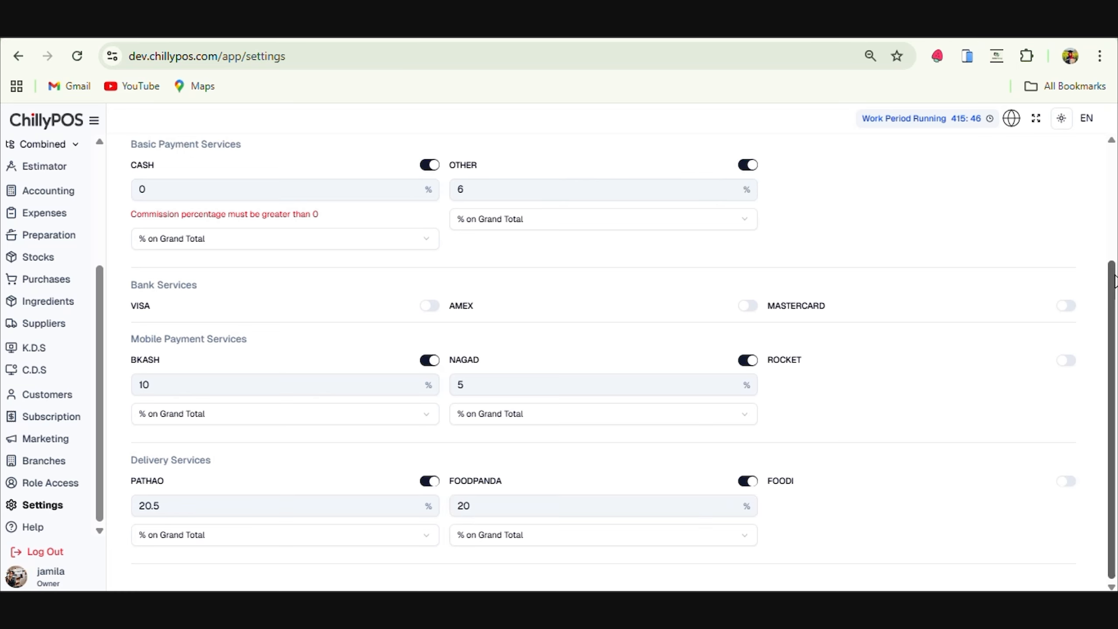
Step: Open the Invoice settings and examine the invoice subtitle and footnote texts
mouse_move(1112, 282)
mouse_down()
mouse_move(1031, 201)
mouse_move(1026, 170)
mouse_up()
click(326, 171)
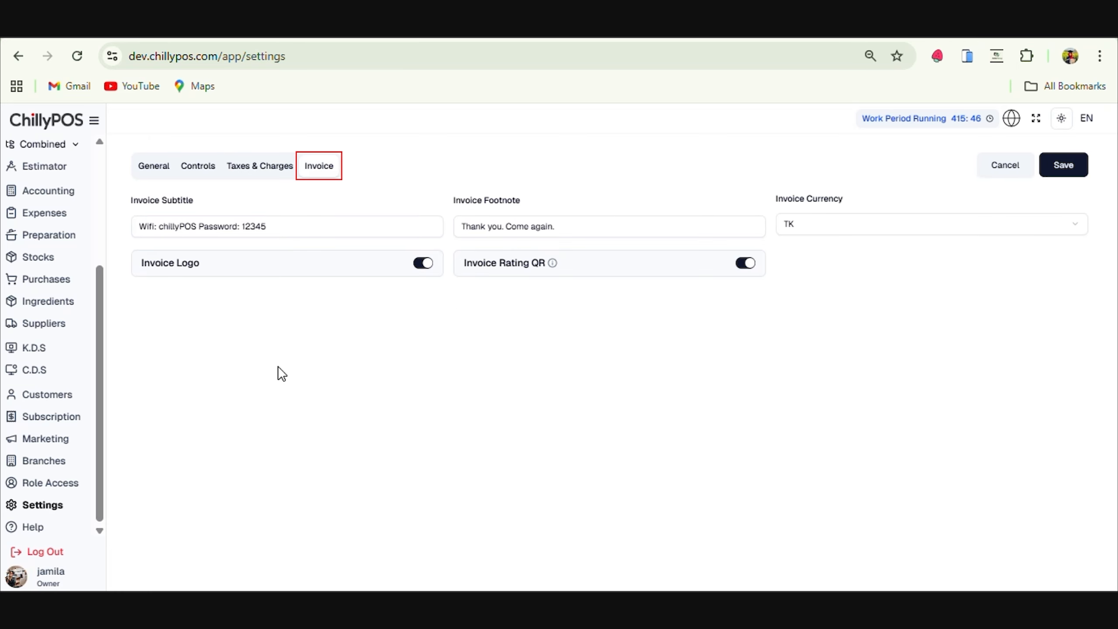
click(303, 227)
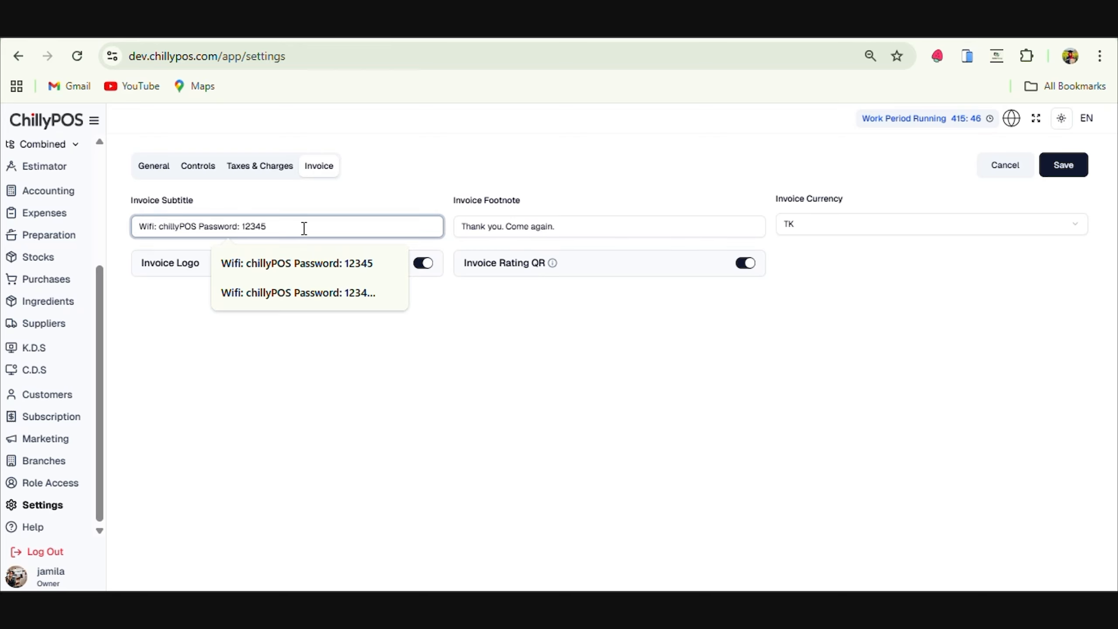
drag(303, 227, 132, 226)
click(483, 264)
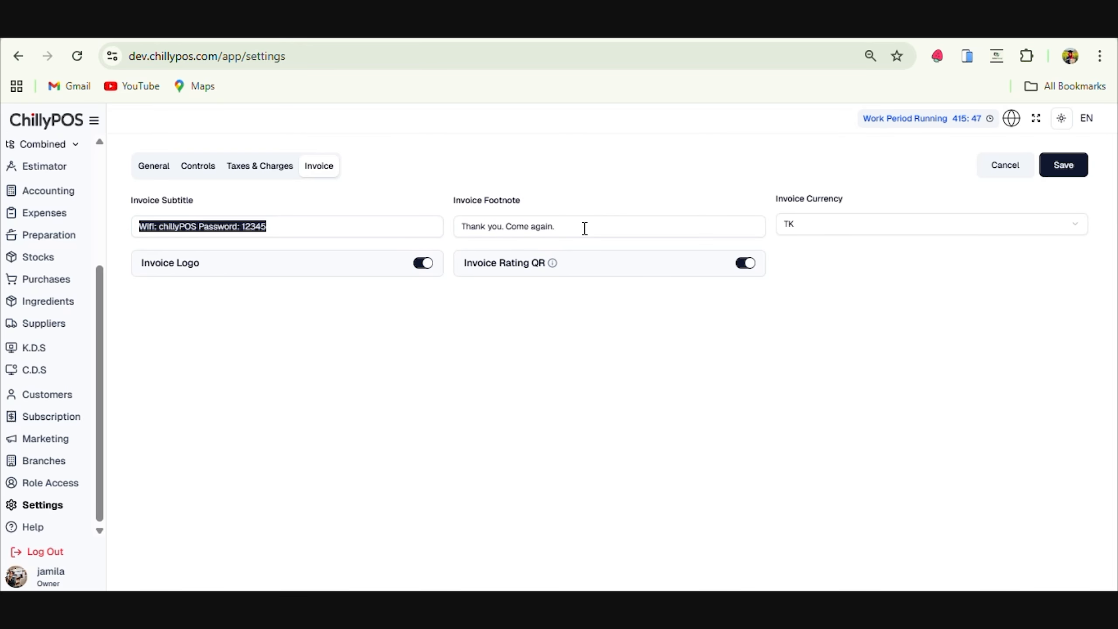
drag(585, 228, 459, 219)
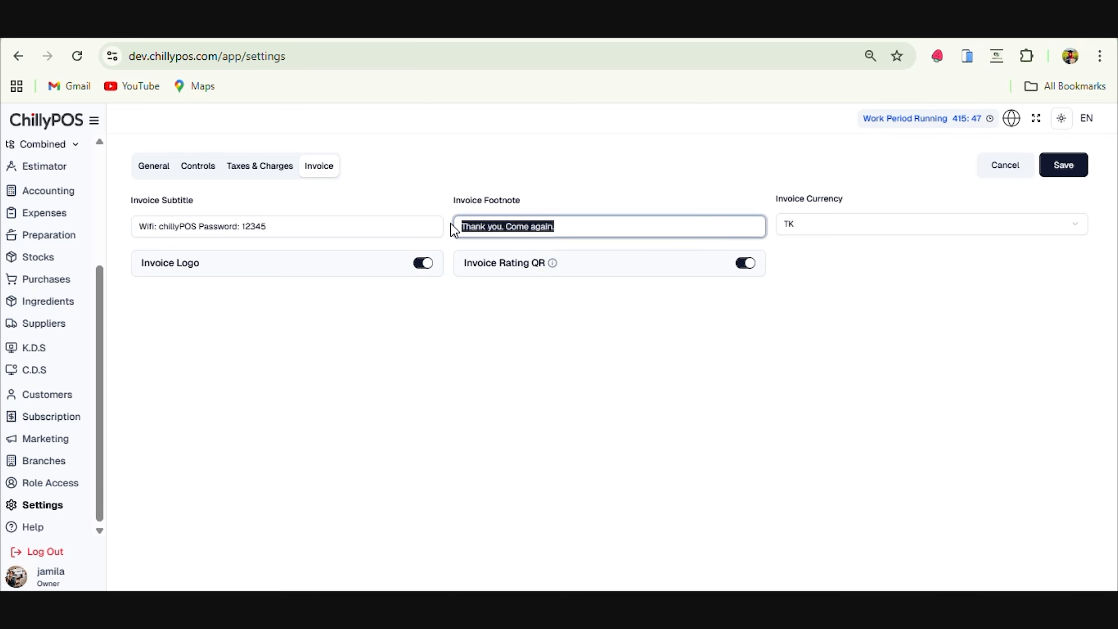
Step: Check the available invoice currency options without changing the selected currency
click(950, 430)
click(930, 225)
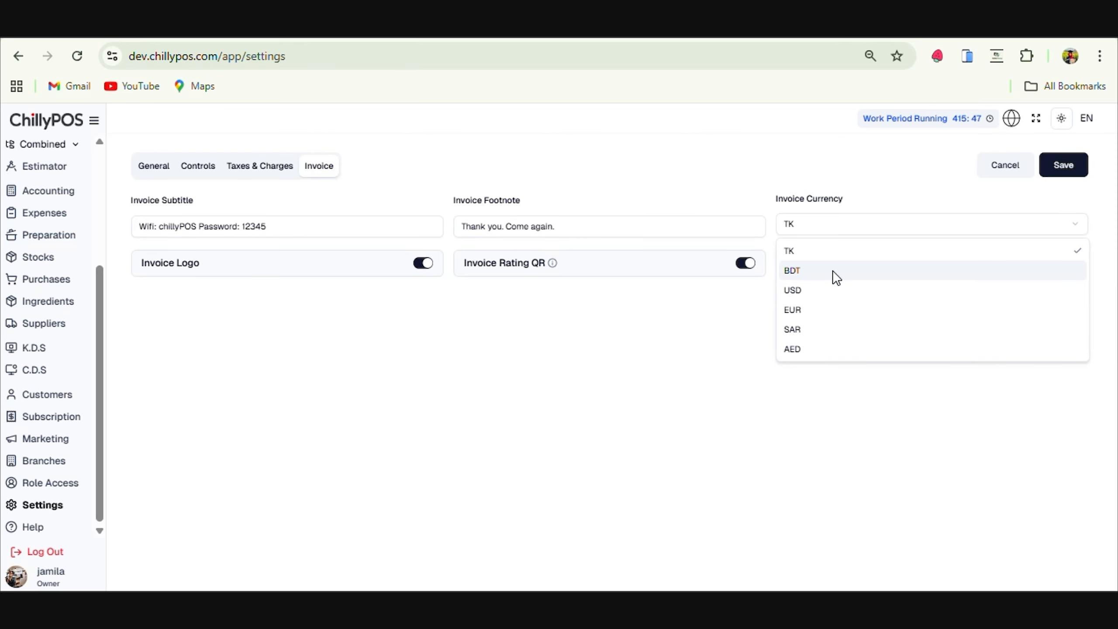
click(377, 326)
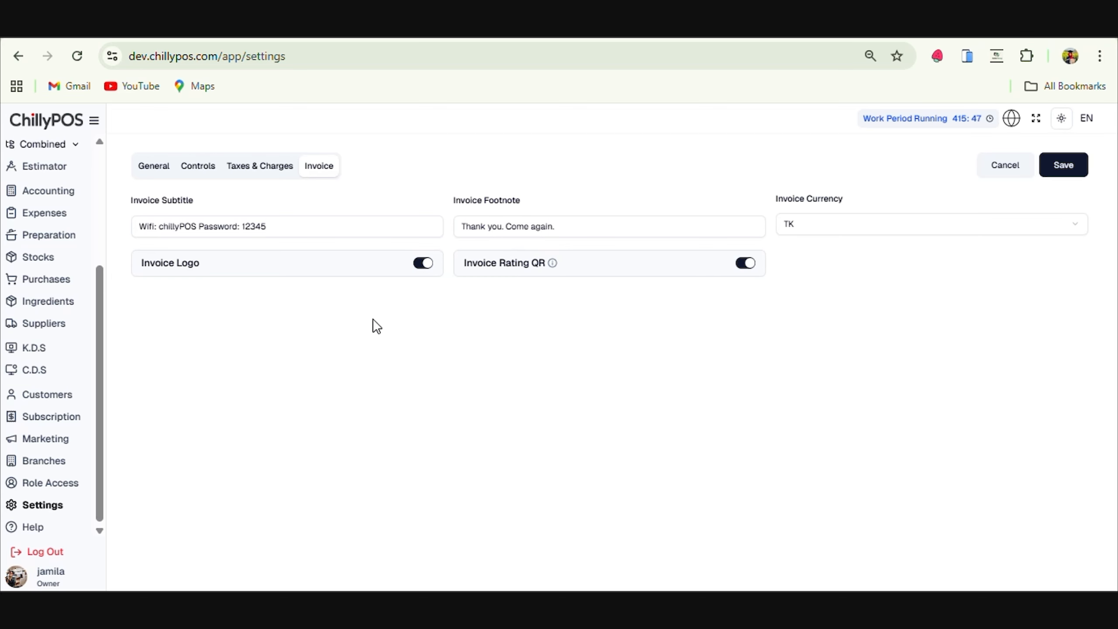
Step: Turn the invoice logo and the invoice rating QR off and back on
click(429, 265)
click(430, 269)
click(746, 264)
click(746, 264)
Step: Disable the CASH payment commission in Taxes & Charges and try to save the settings
click(1063, 165)
click(260, 166)
click(430, 331)
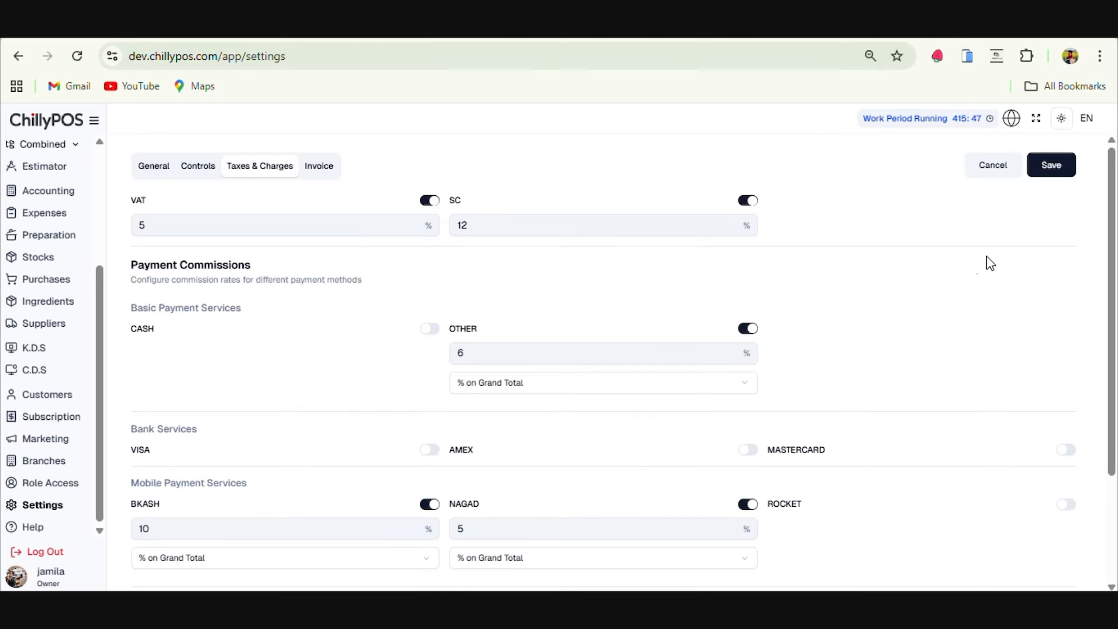
click(1057, 169)
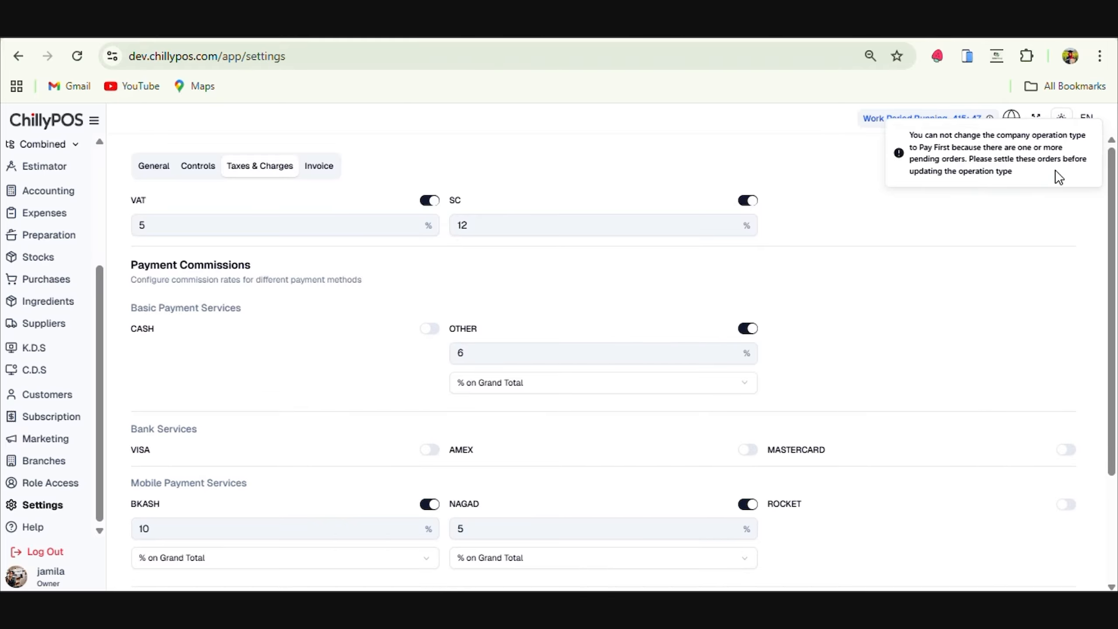
Step: Change the company's operation type to PAY LATER in the General settings and save the settings
click(160, 169)
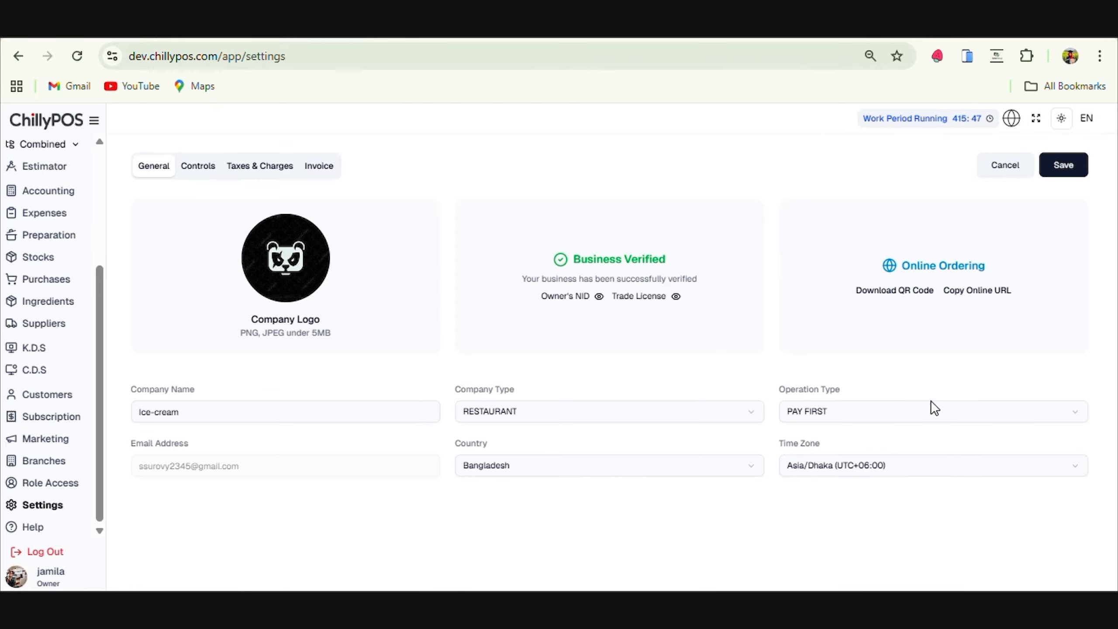
click(927, 412)
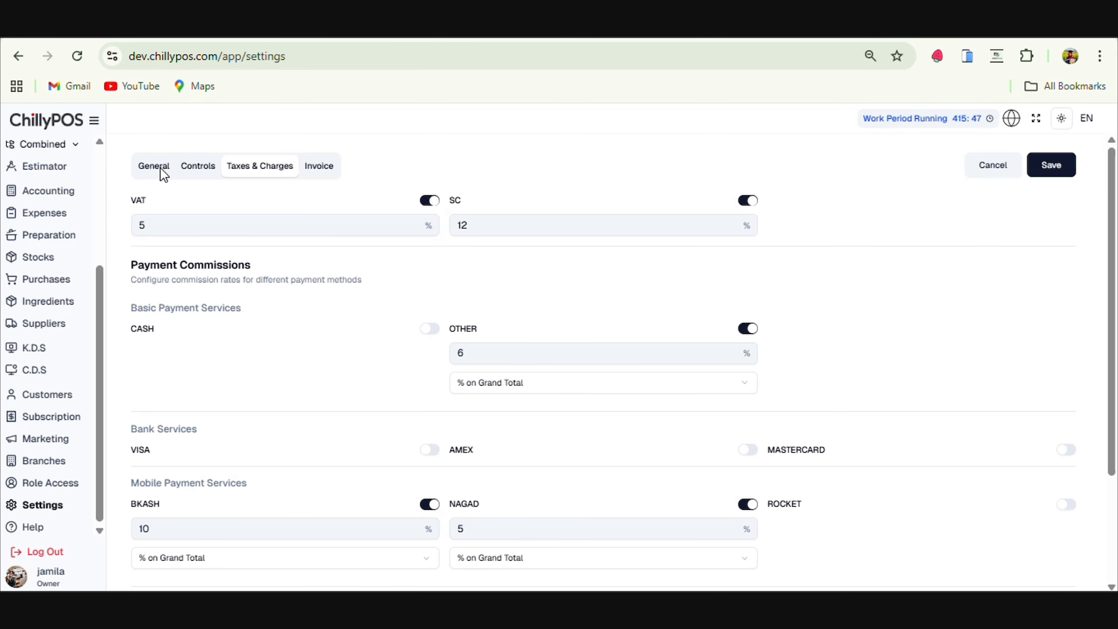
click(160, 169)
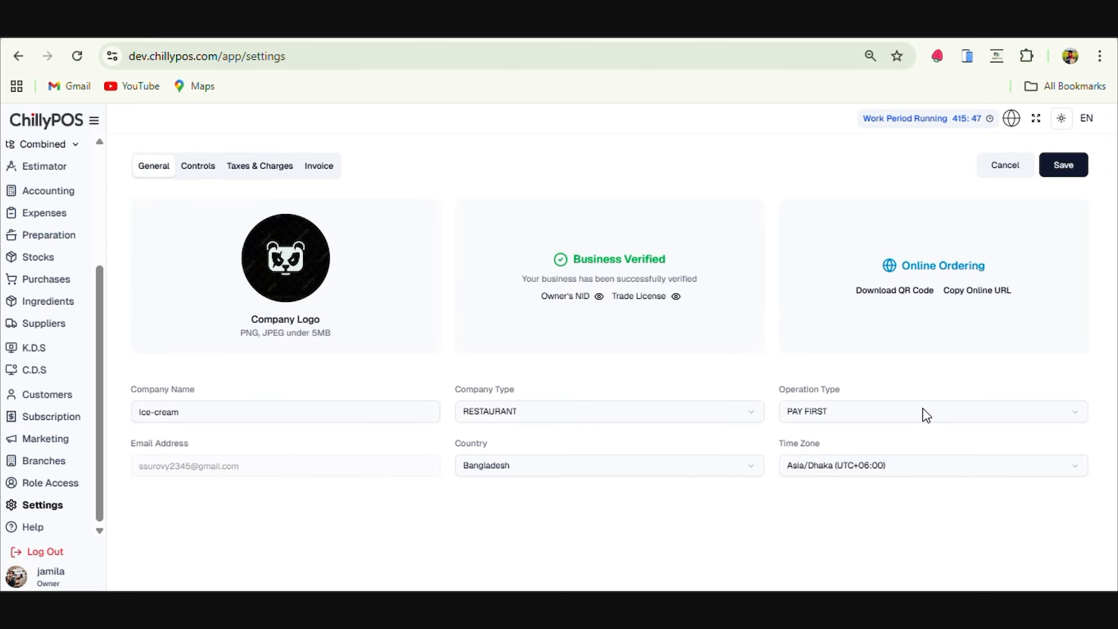
click(924, 412)
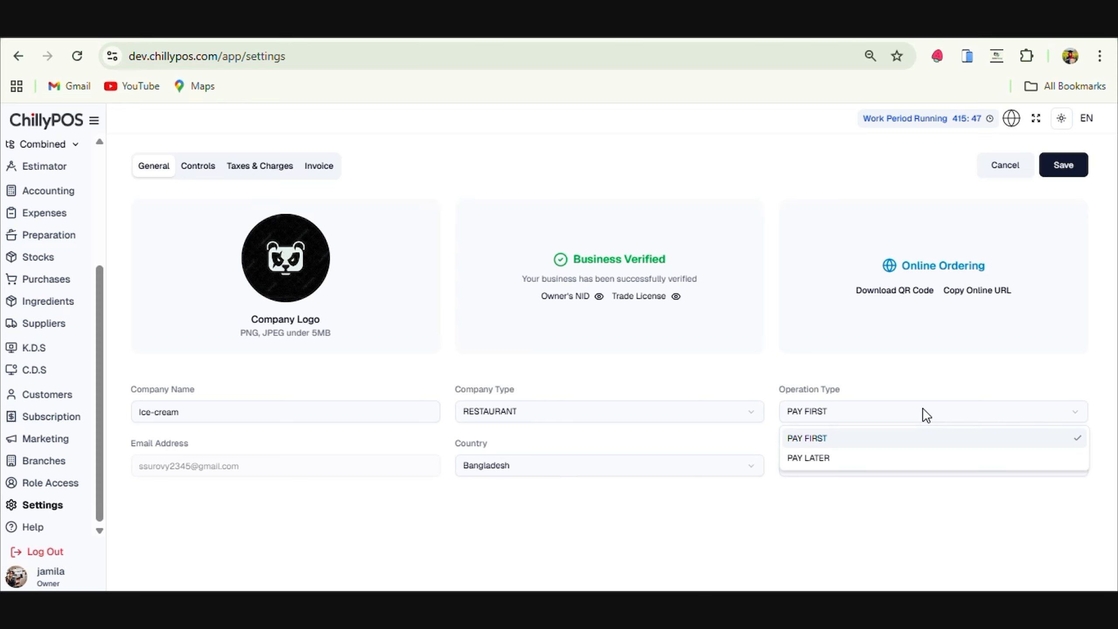
click(886, 458)
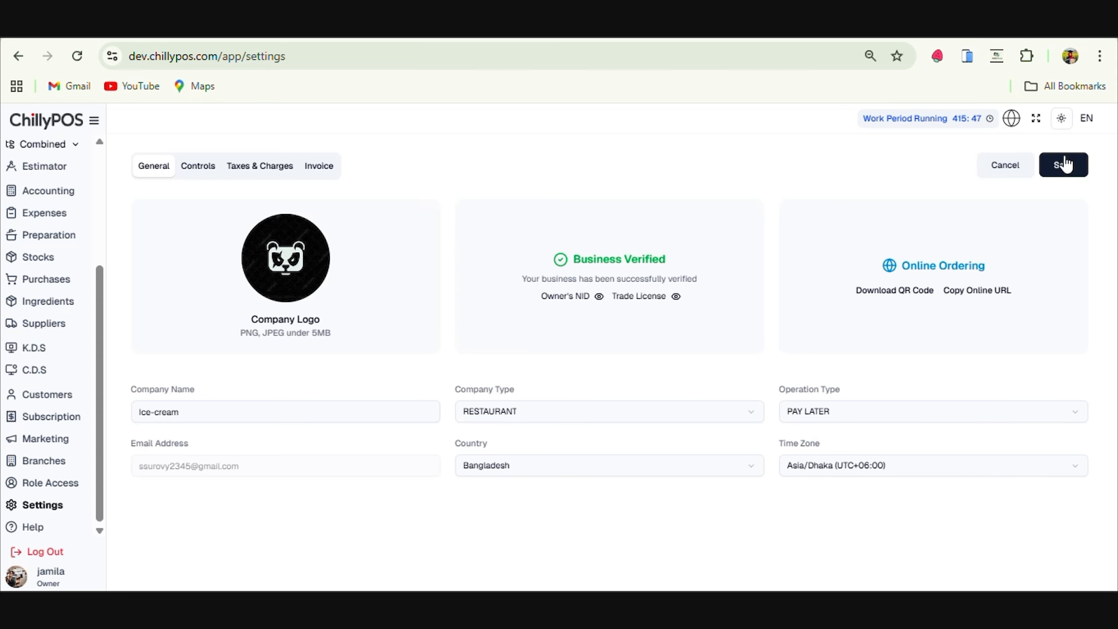
click(1063, 164)
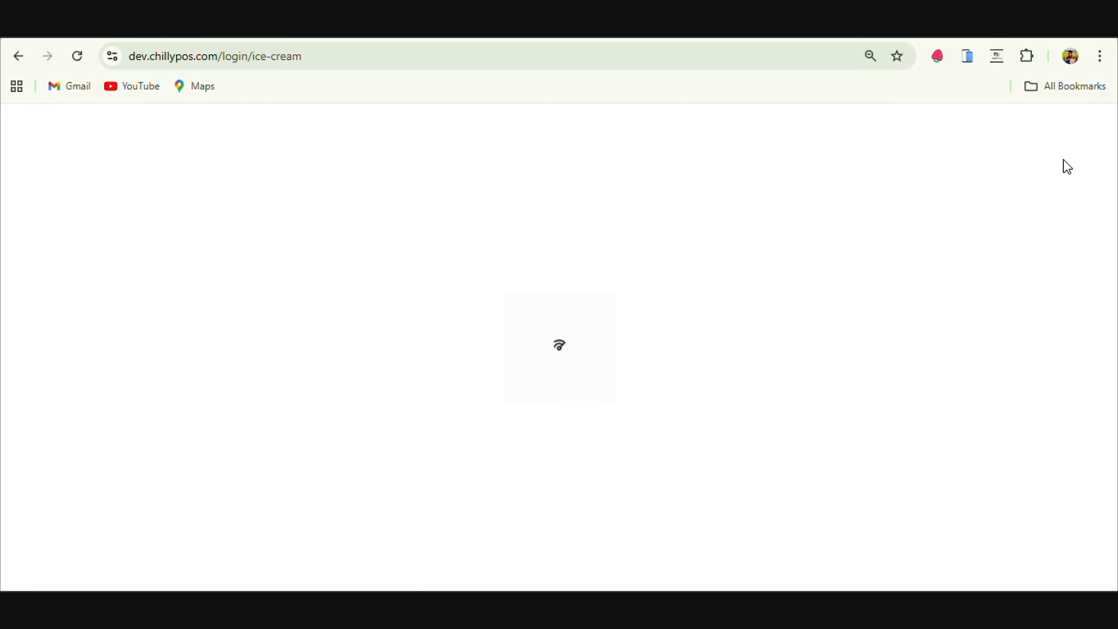
Step: Log back in to the owner account by entering its PIN
click(496, 468)
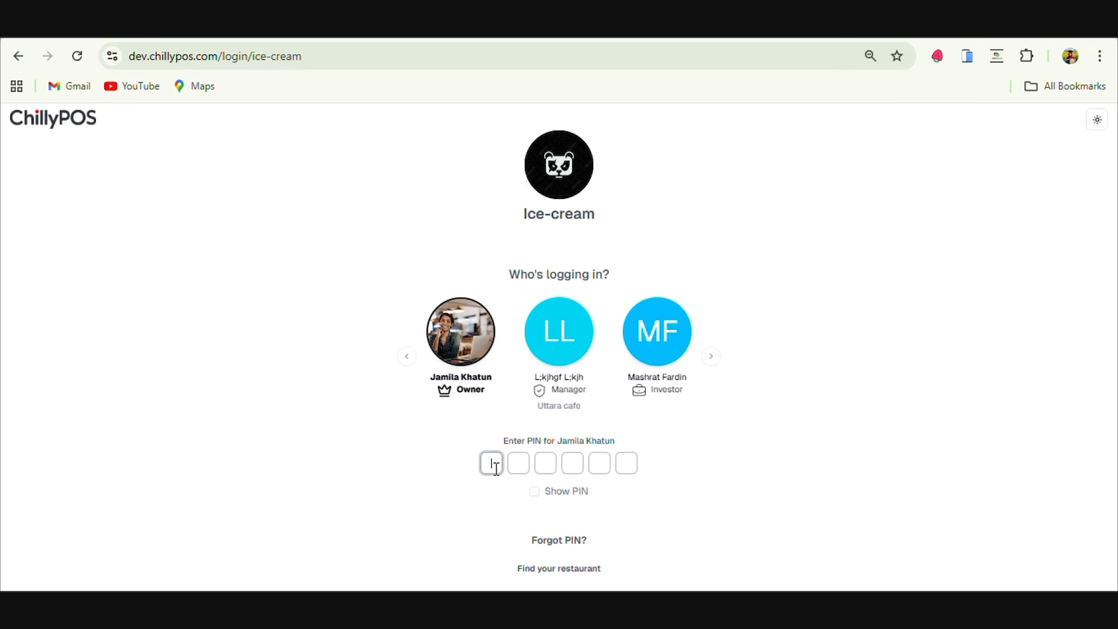
text(••••••)
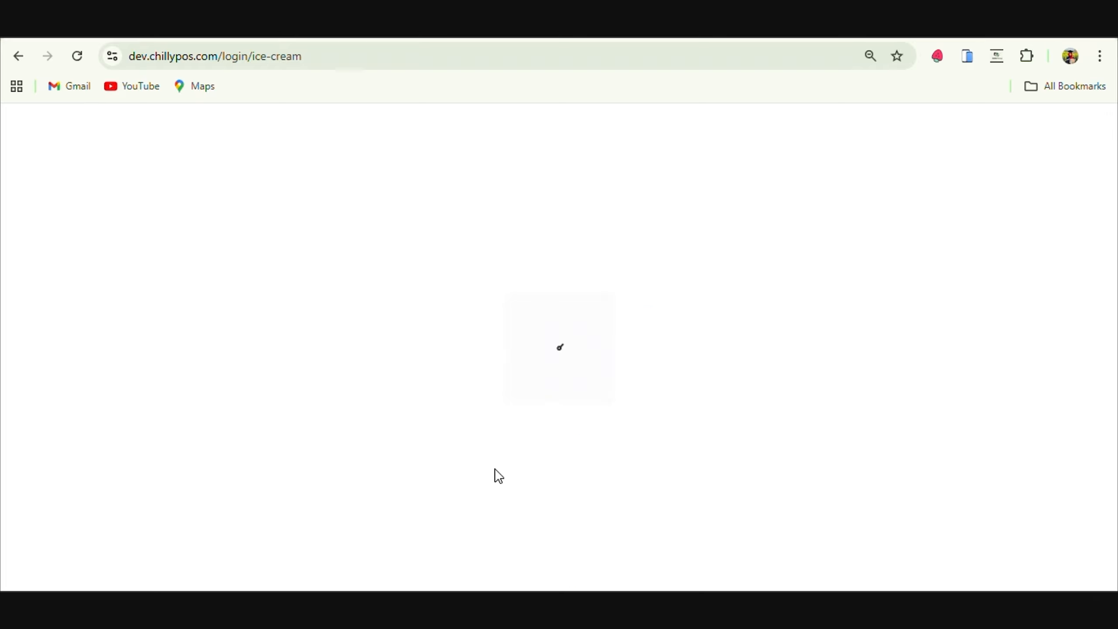